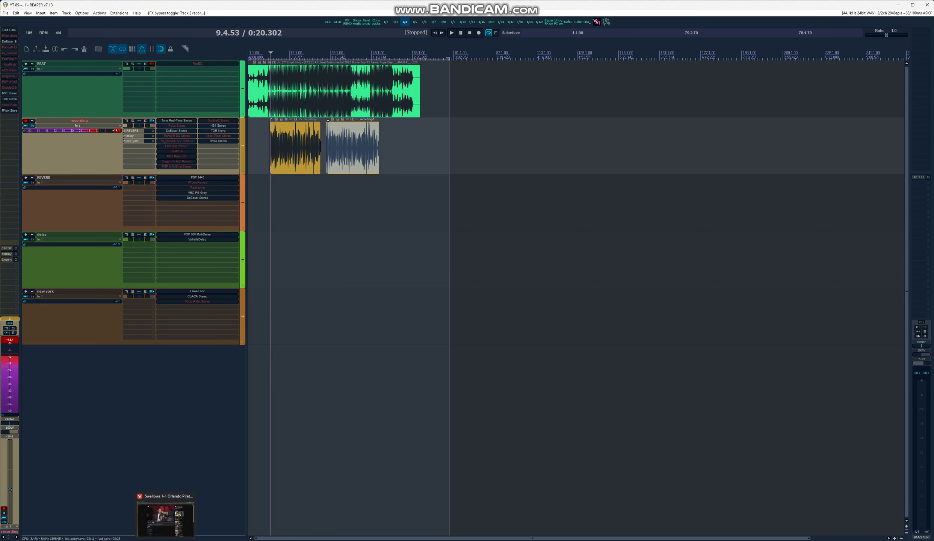
Open the vocal session containing the BEAT, recording, REVERB, delay and new york tracks.
{"action": "left_click", "coordinate": [310, 526]}
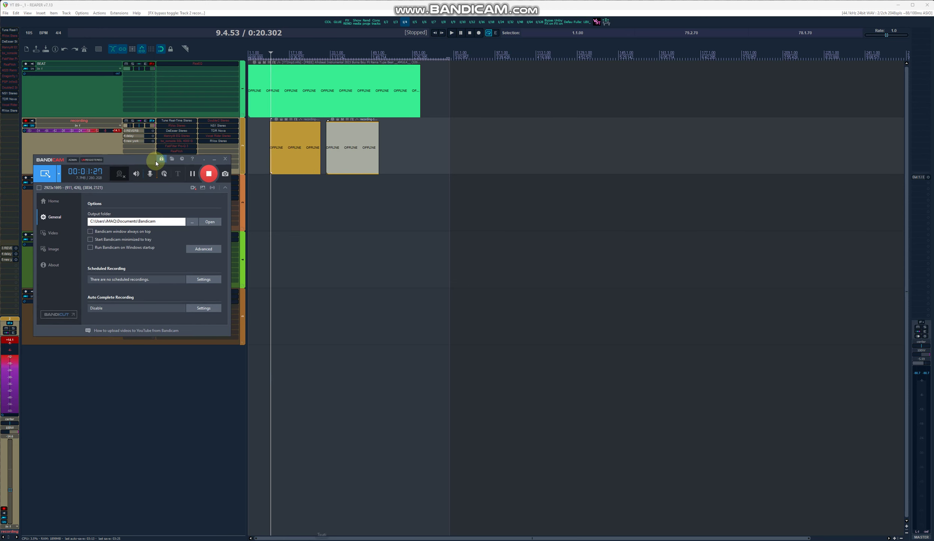
{"action": "left_click_drag", "start_coordinate": [155, 160], "coordinate": [86, 154]}
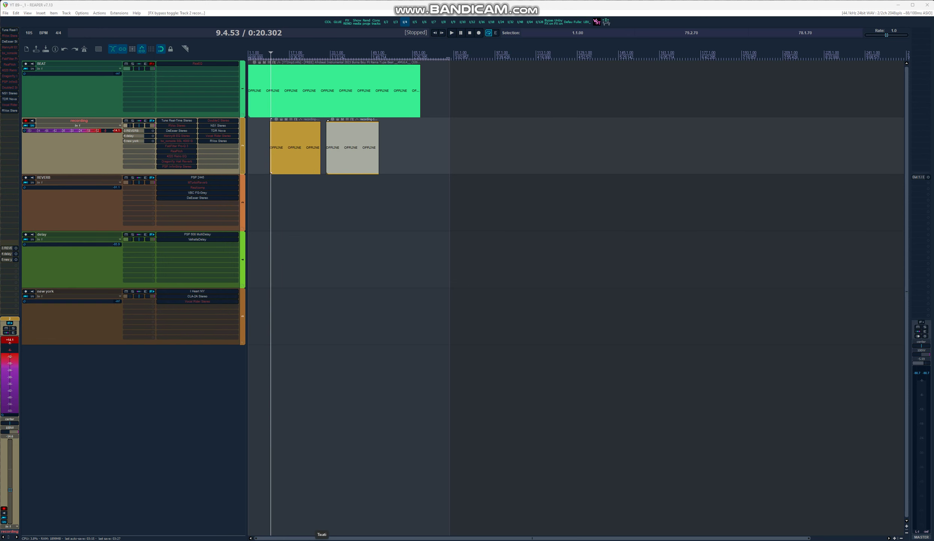
{"action": "left_click", "coordinate": [153, 25]}
{"action": "key", "text": "space"}
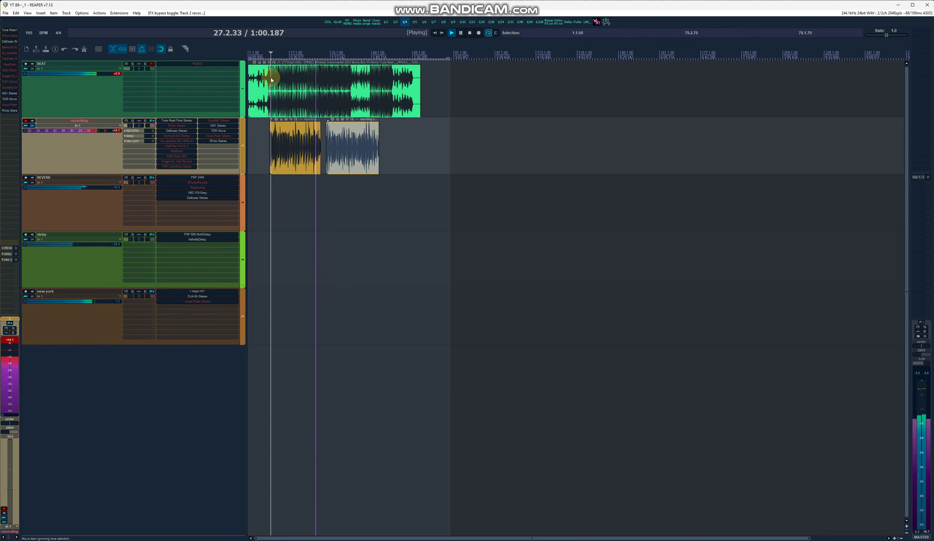
{"action": "key", "text": "space"}
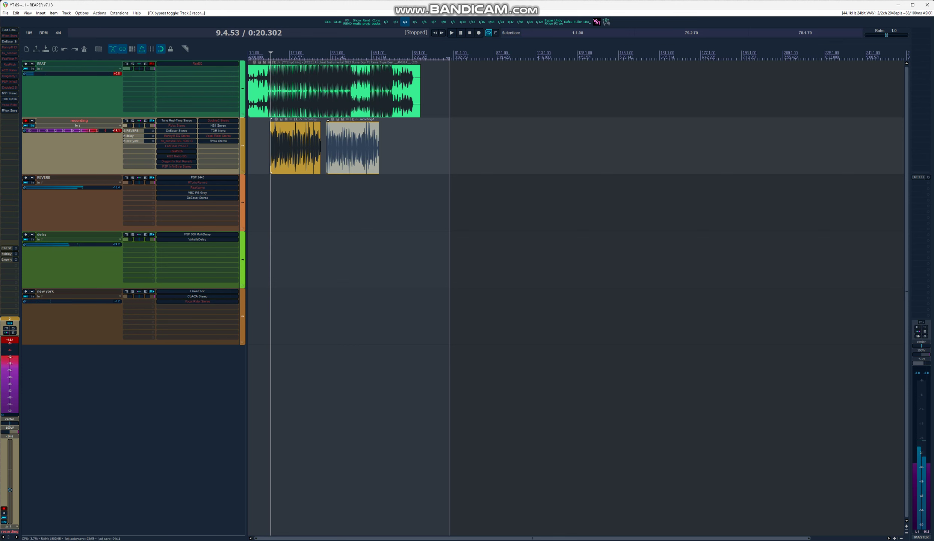
Open track 2's input FX chain, disable RVox Stereo, and display TDR Nova.
{"action": "left_click", "coordinate": [141, 49]}
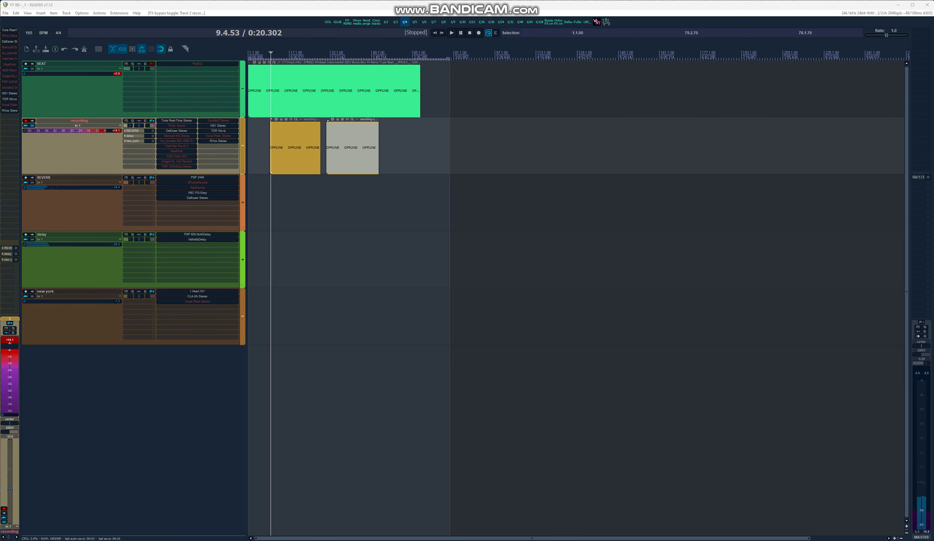
{"action": "left_click", "coordinate": [32, 126]}
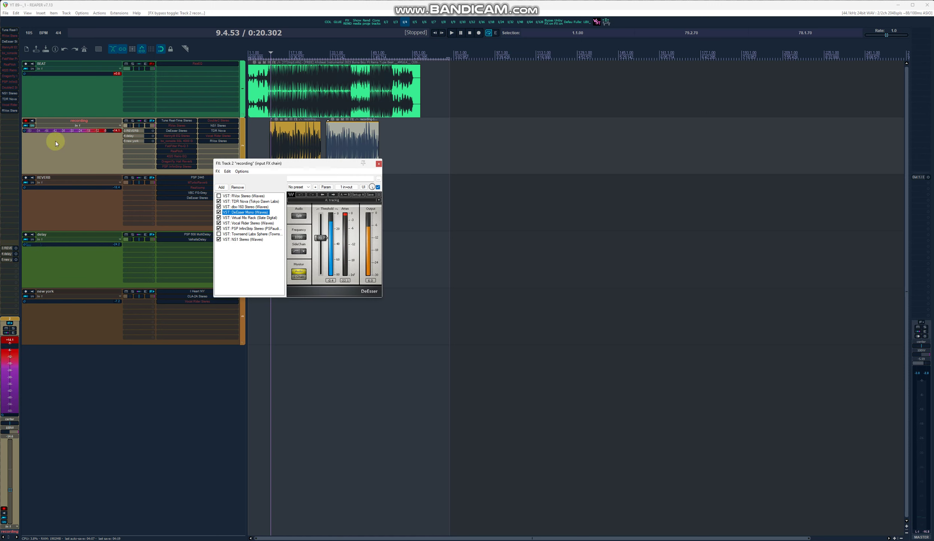
{"action": "left_click", "coordinate": [219, 195]}
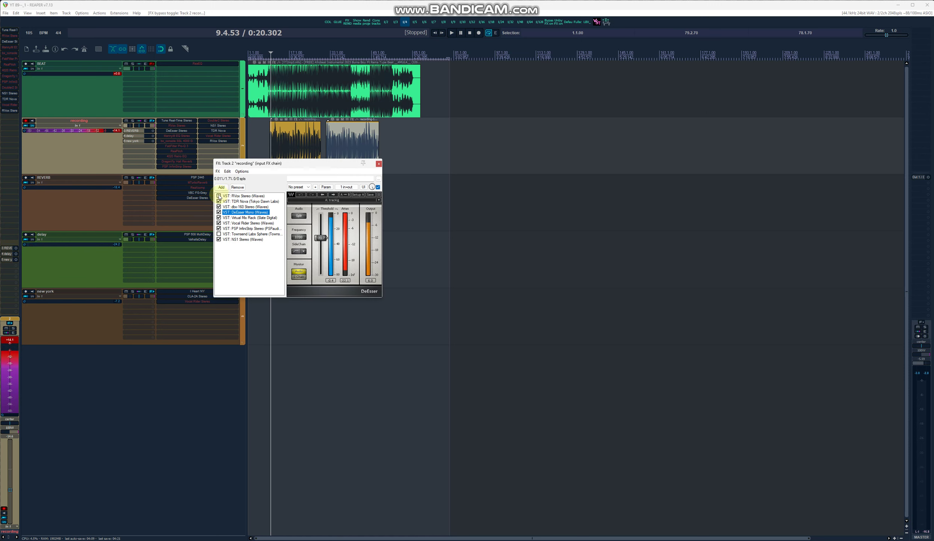
{"action": "left_click", "coordinate": [230, 195]}
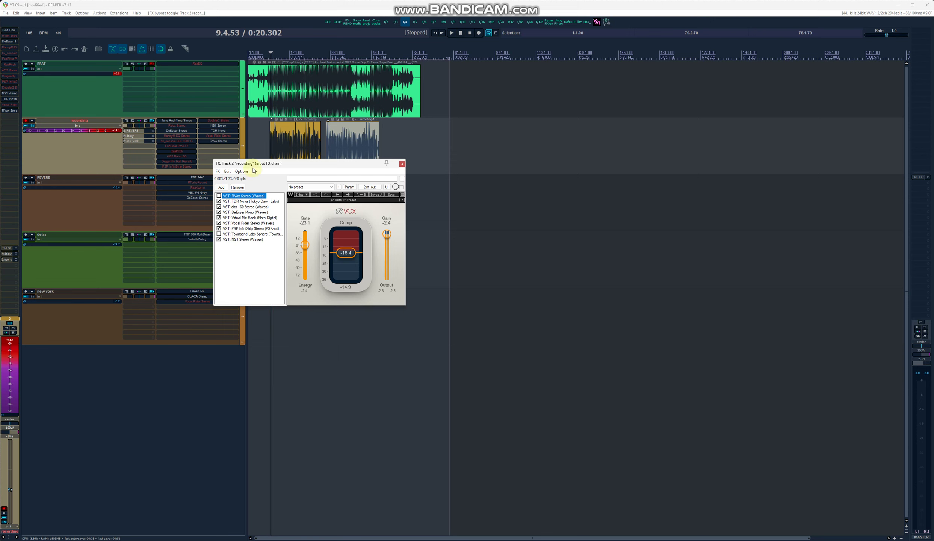
{"action": "left_click_drag", "start_coordinate": [255, 165], "coordinate": [180, 291]}
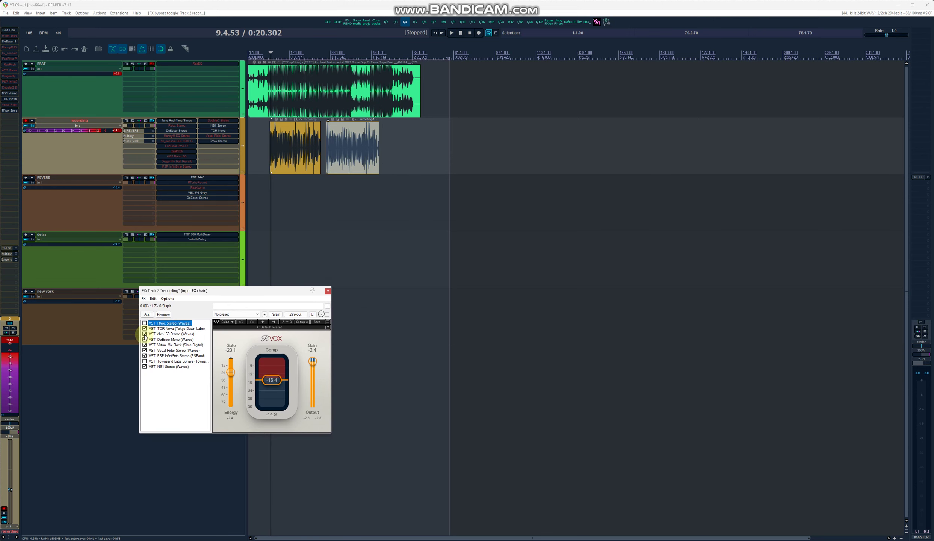
{"action": "left_click", "coordinate": [158, 329]}
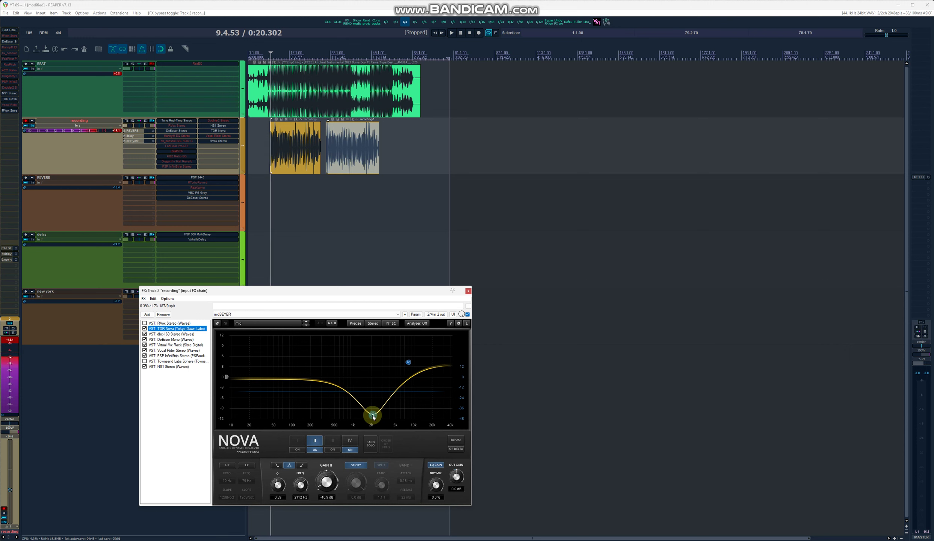
Select TDR Nova's band II, the deep 2 kHz cut, and play the song back.
{"action": "left_click", "coordinate": [316, 442]}
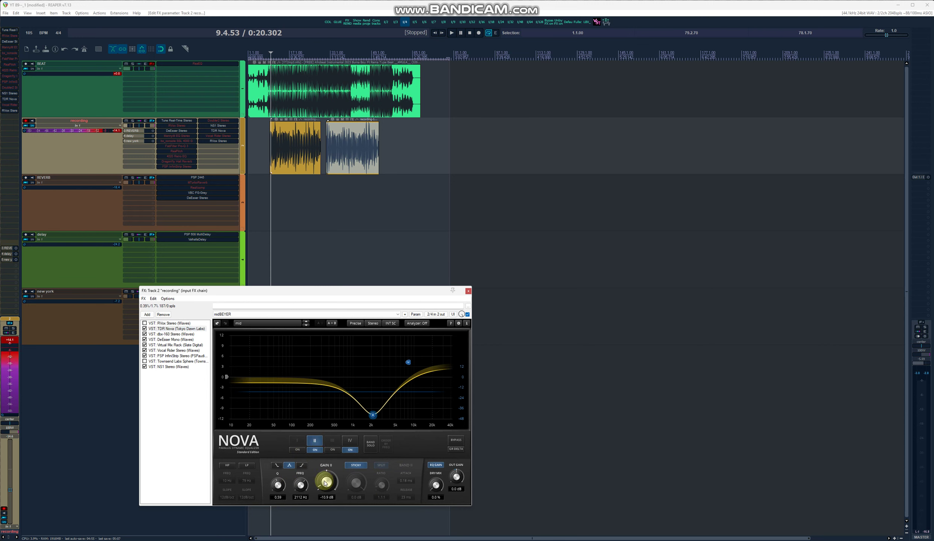
{"action": "left_click", "coordinate": [311, 441]}
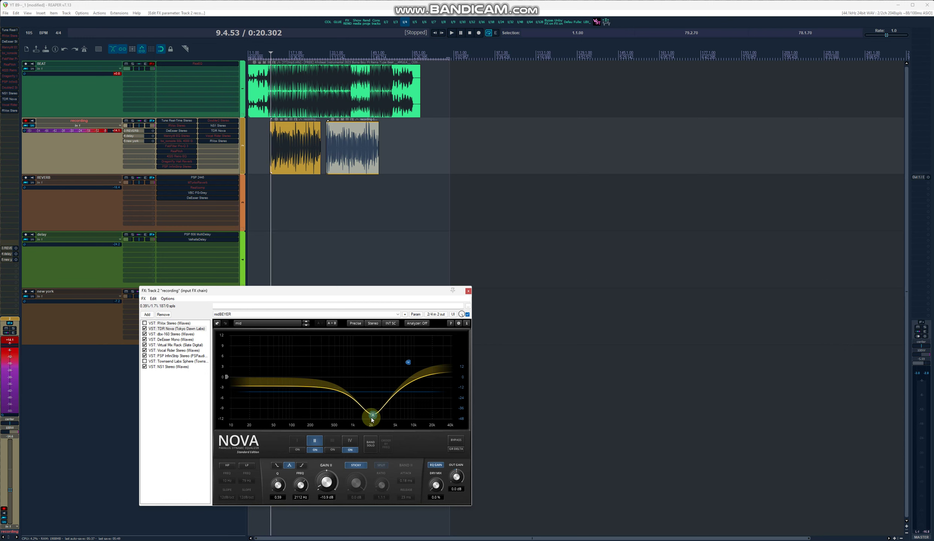
{"action": "left_click", "coordinate": [334, 58]}
{"action": "key", "text": "space"}
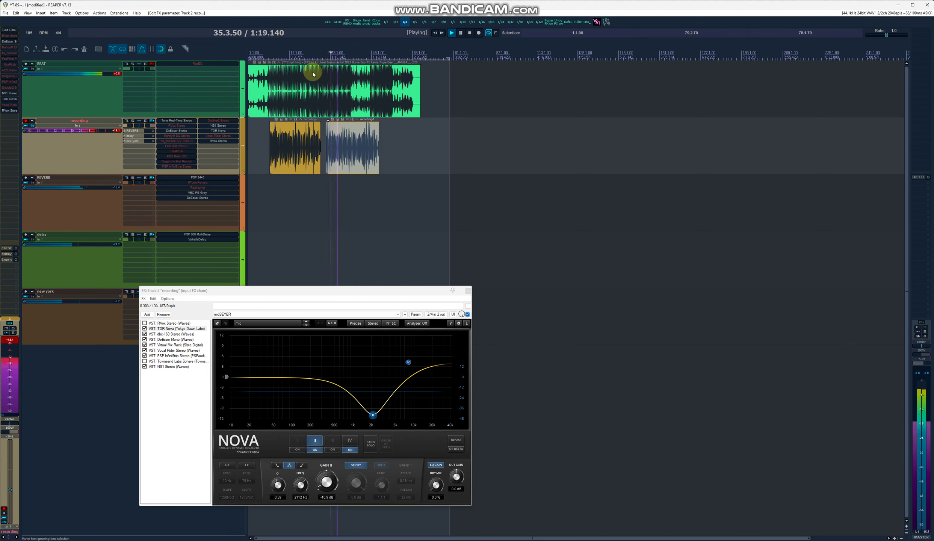
{"action": "left_click", "coordinate": [279, 55]}
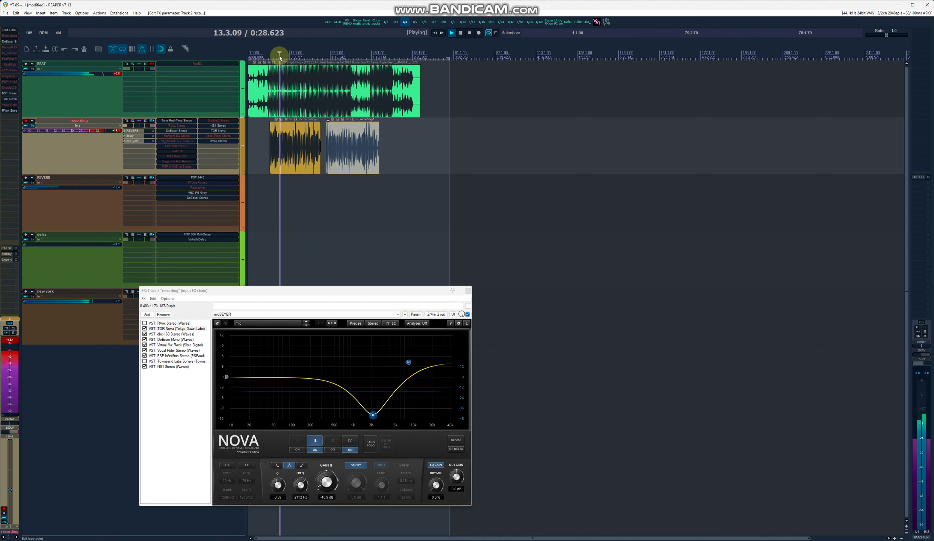
{"action": "key", "text": "space"}
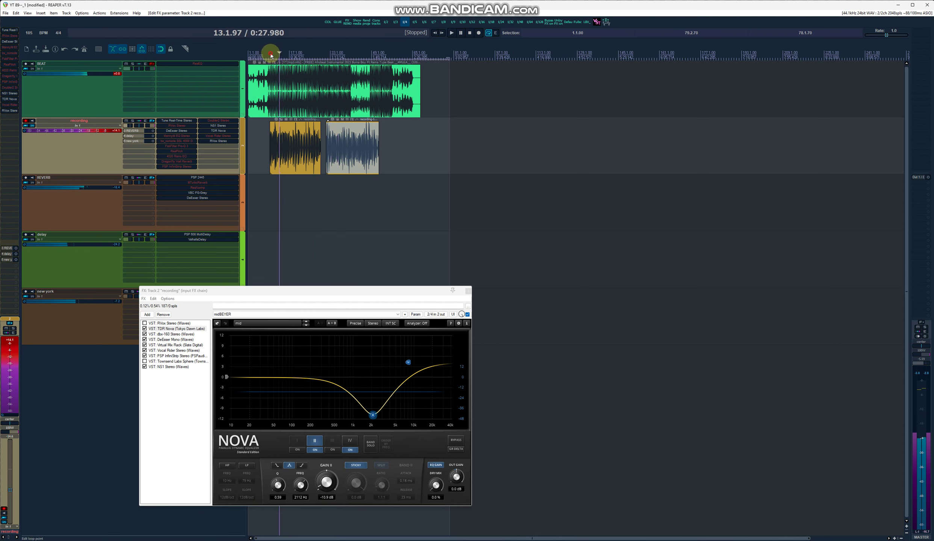
{"action": "left_click", "coordinate": [271, 55]}
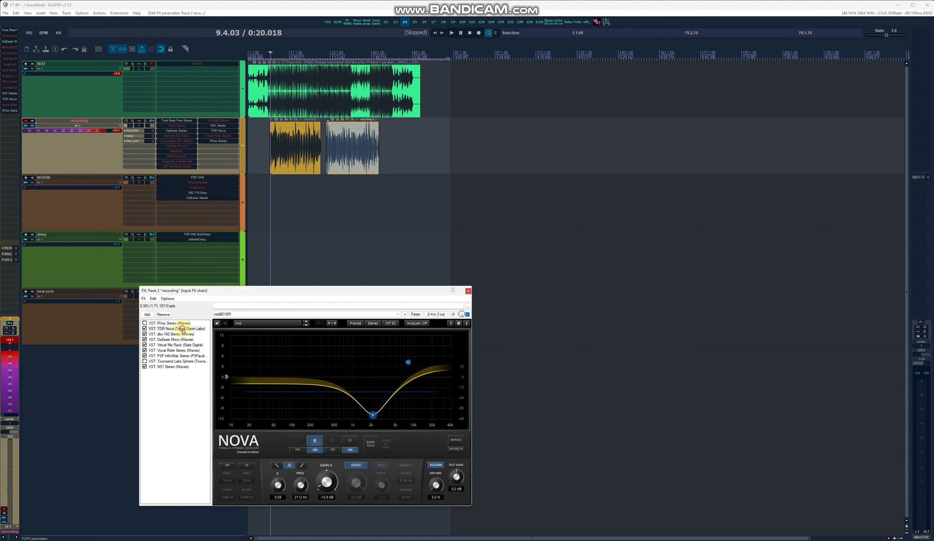
{"action": "left_click", "coordinate": [183, 330]}
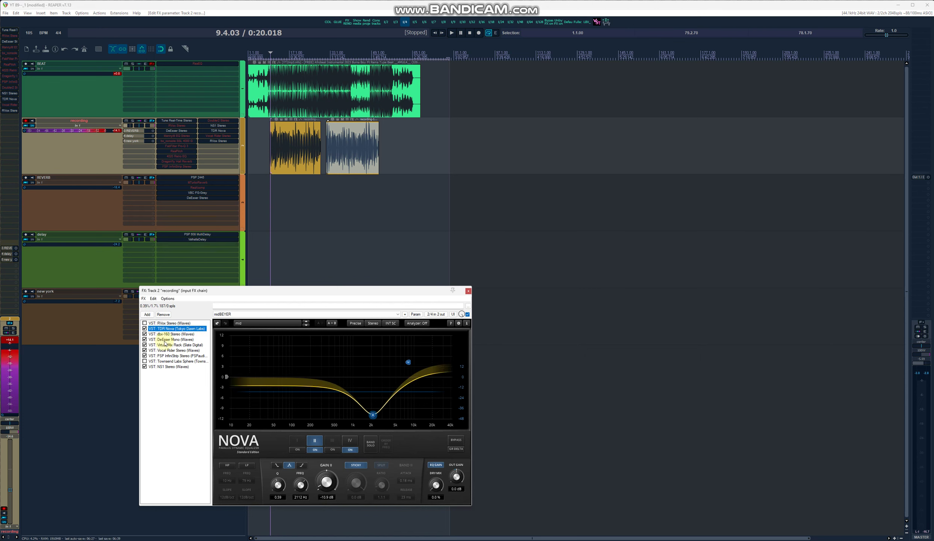
Review dbx 160 and DeEsser Mono, then display Virtual Mix Rack, repositioning the window.
{"action": "left_click", "coordinate": [170, 335]}
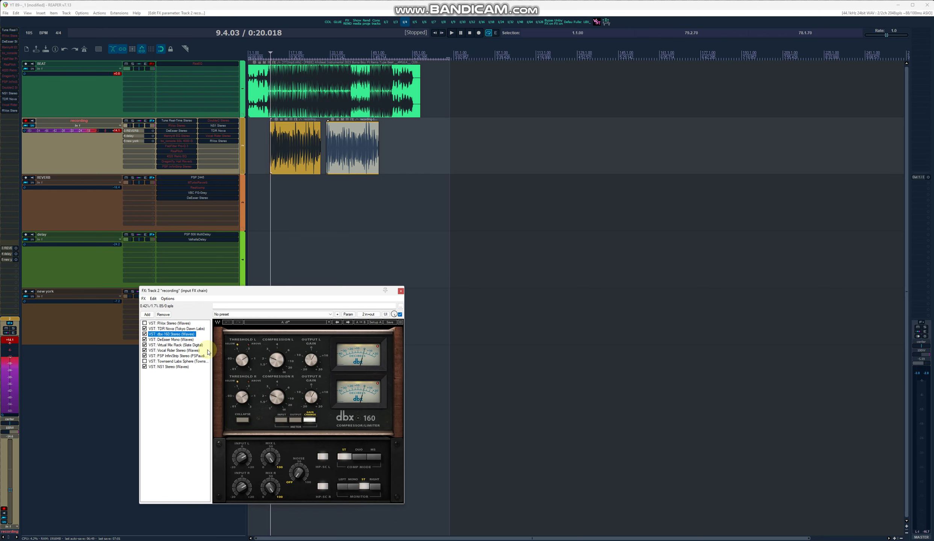
{"action": "left_click", "coordinate": [170, 340]}
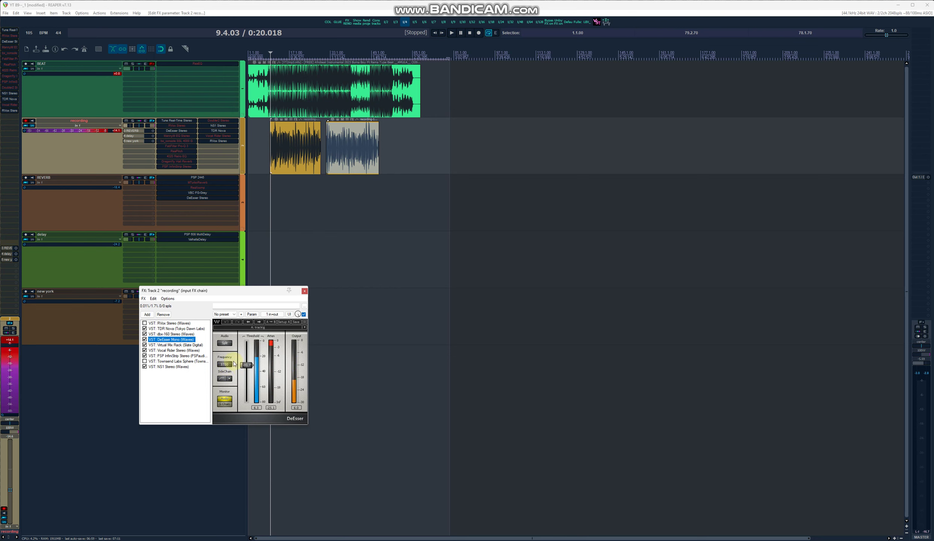
{"action": "left_click", "coordinate": [199, 346]}
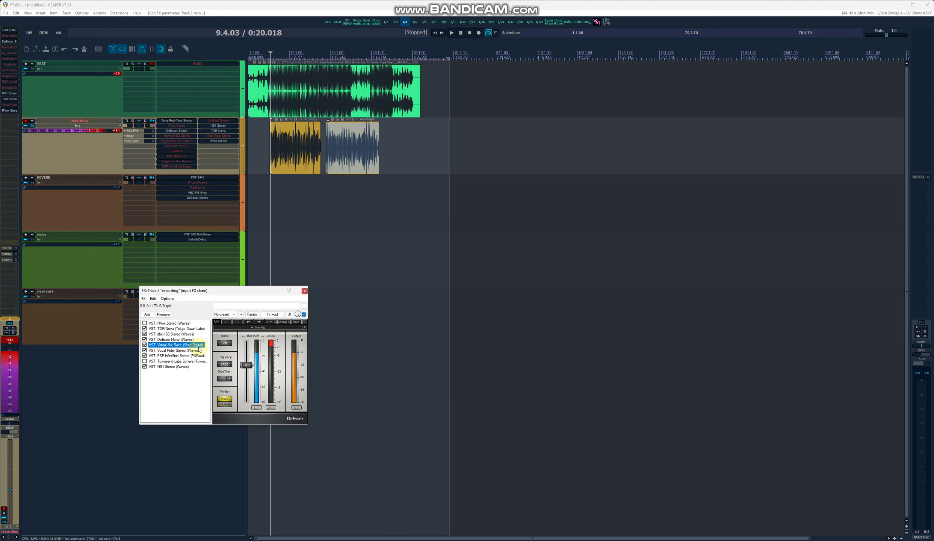
{"action": "left_click_drag", "start_coordinate": [219, 285], "coordinate": [210, 274]}
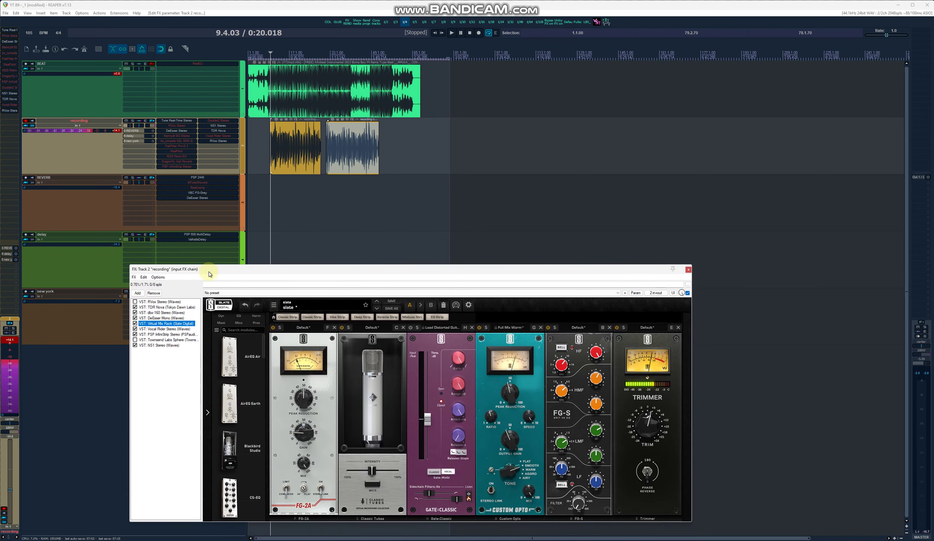
Adjust the FG-2A gain in Virtual Mix Rack, then display Waves Vocal Rider Stereo.
{"action": "left_click", "coordinate": [305, 369]}
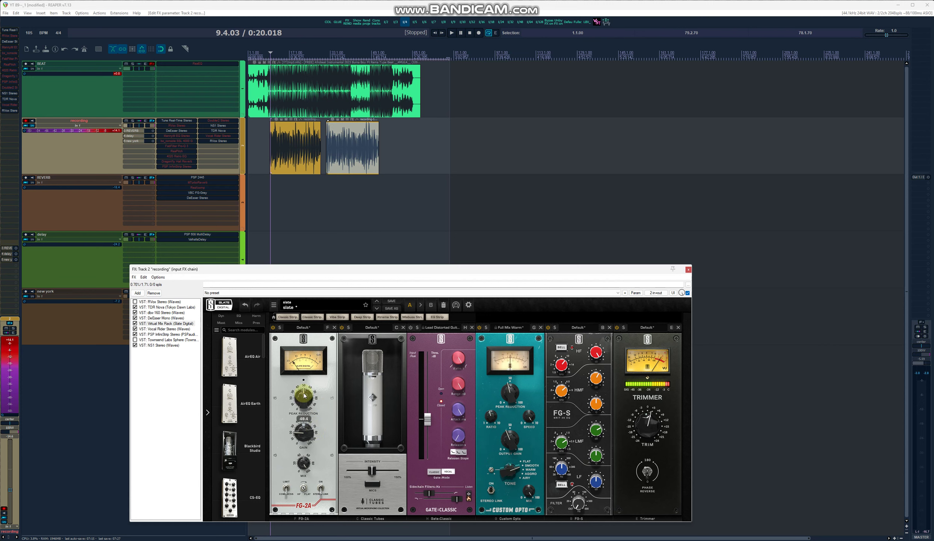
{"action": "left_click_drag", "start_coordinate": [294, 435], "coordinate": [301, 433]}
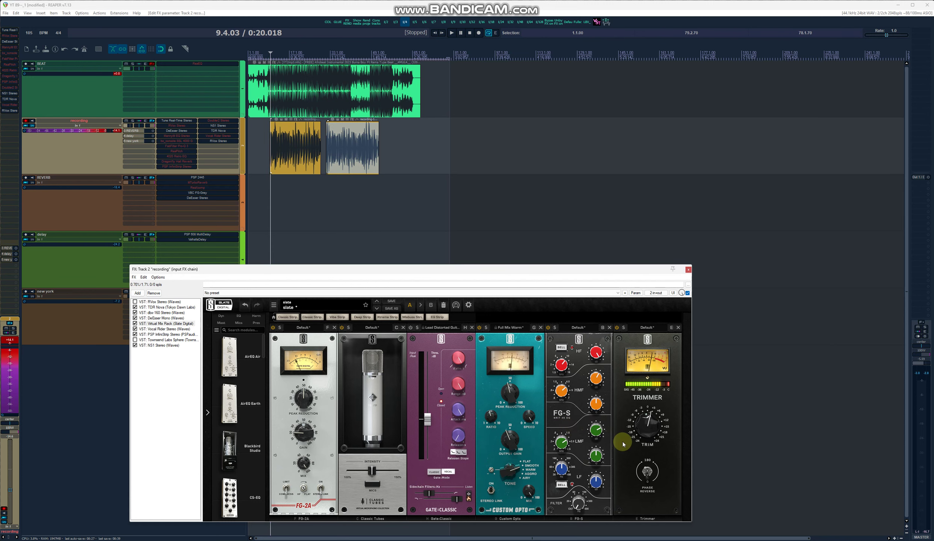
{"action": "left_click", "coordinate": [175, 329]}
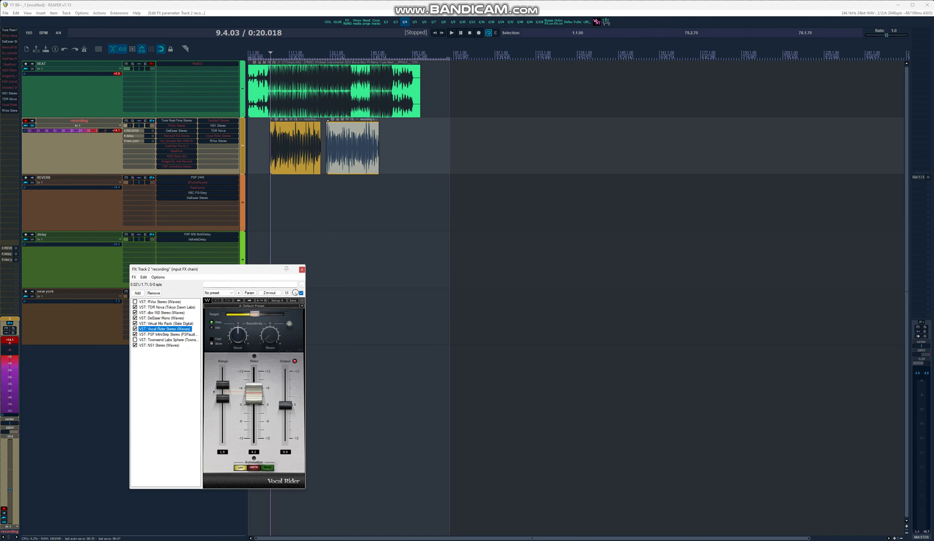
Widen the Vocal Rider range to 5.6, then display the PSP InfiniStrip gate.
{"action": "left_click", "coordinate": [224, 402]}
{"action": "left_click_drag", "start_coordinate": [230, 399], "coordinate": [226, 383]}
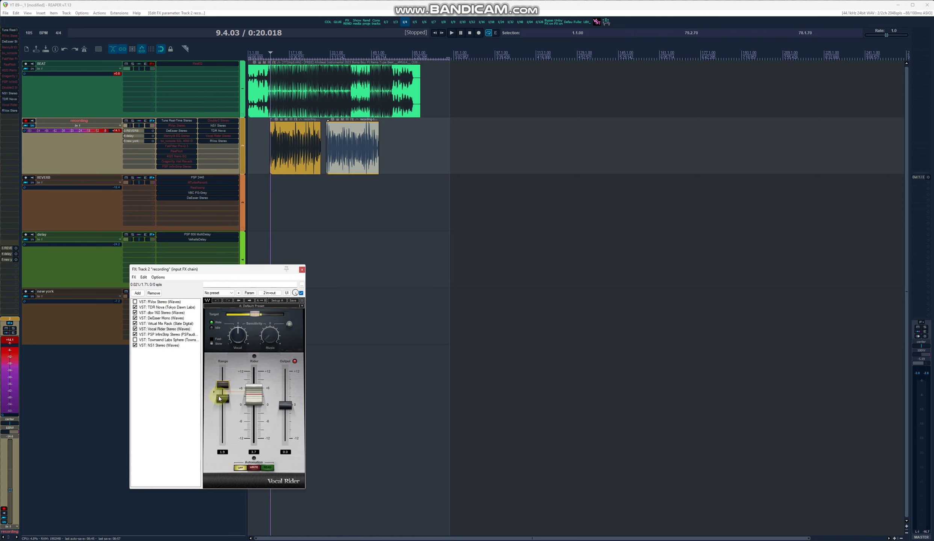
{"action": "mouse_move", "coordinate": [222, 394]}
{"action": "left_click", "coordinate": [170, 334]}
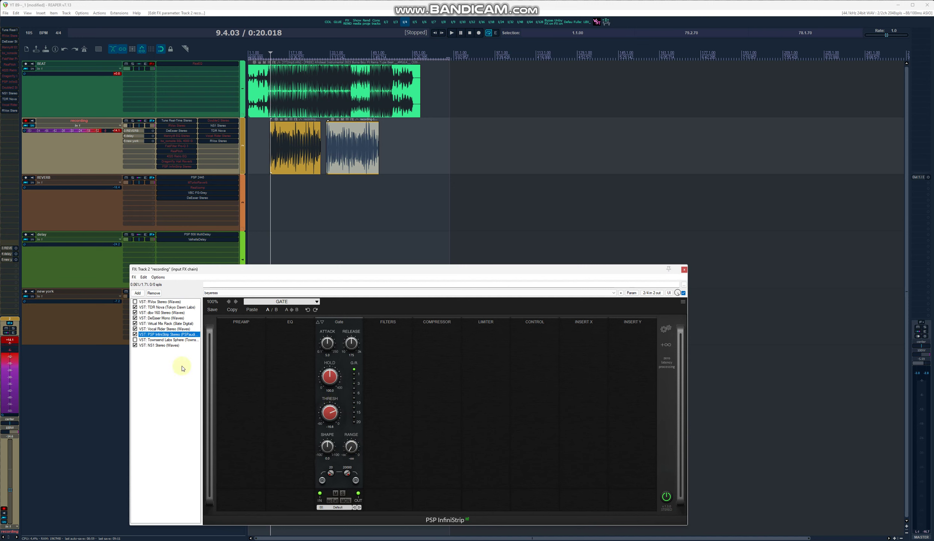
Review Townsend Labs Sphere, then display the Waves NS1 Stereo noise suppressor.
{"action": "left_click", "coordinate": [155, 340]}
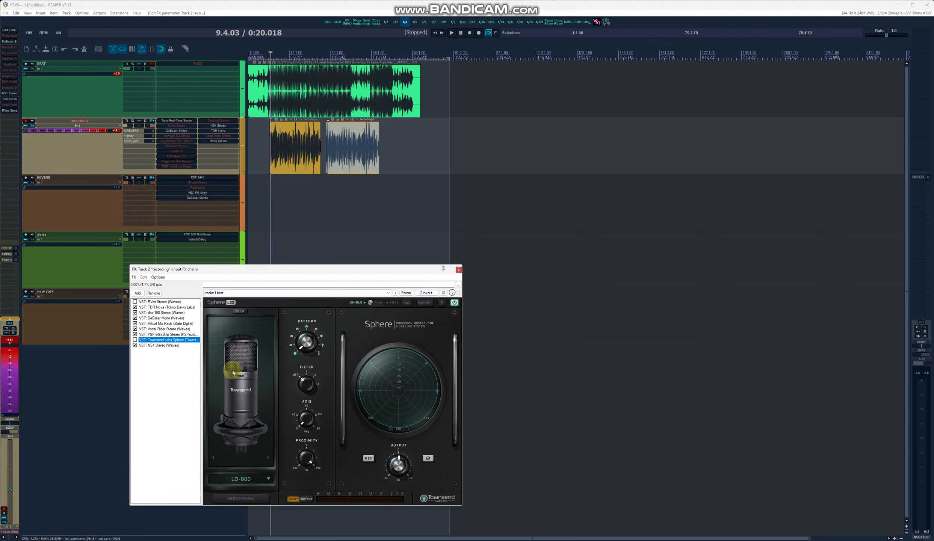
{"action": "left_click", "coordinate": [147, 348]}
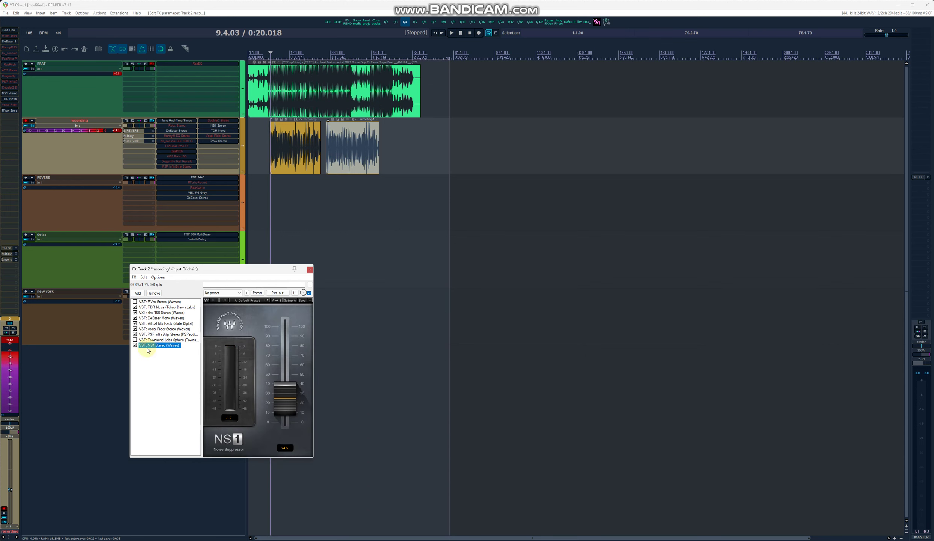
Check the NS1 suppression fader and close the input FX chain window.
{"action": "left_click", "coordinate": [283, 405]}
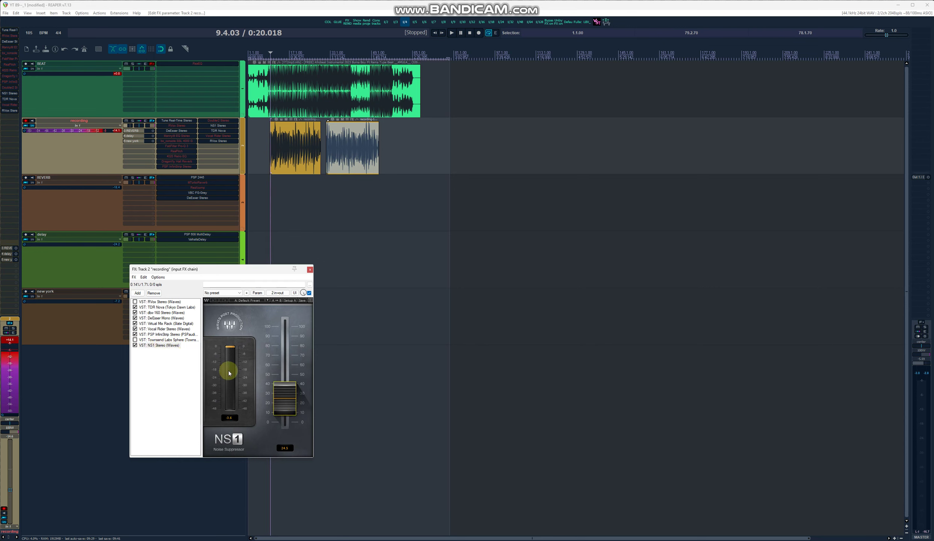
{"action": "left_click", "coordinate": [310, 270]}
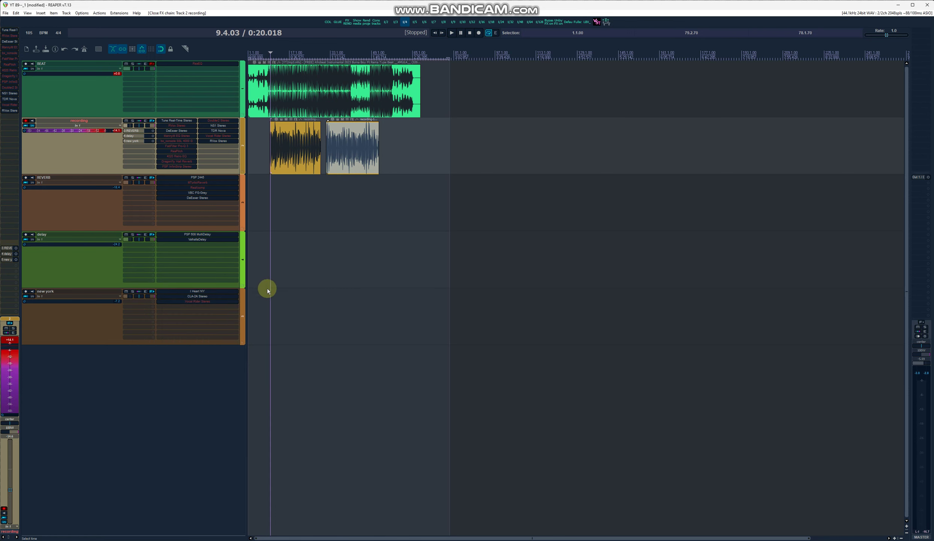
Mute BEAT and play back, toggling REVERB mute and vocal FX bypass off and on, then stop.
{"action": "left_click", "coordinate": [125, 64]}
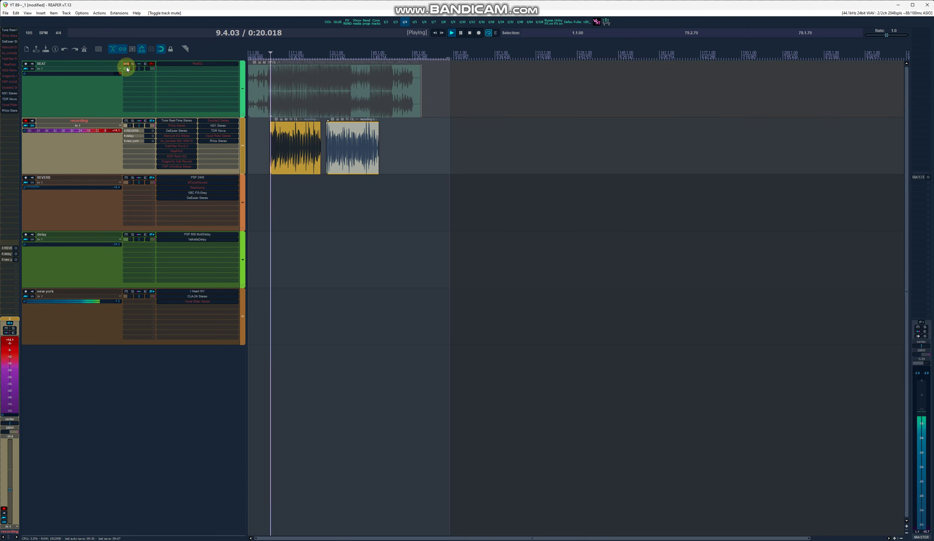
{"action": "key", "text": "space"}
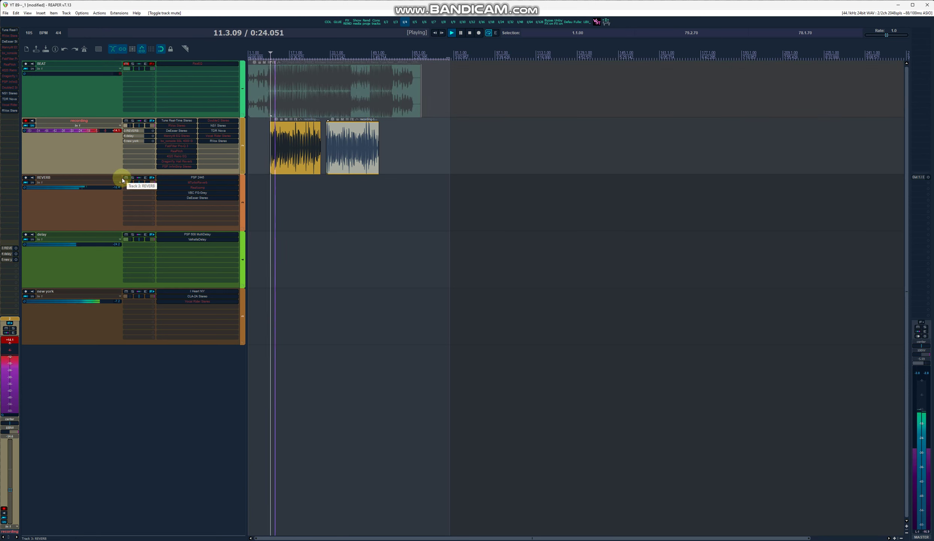
{"action": "left_click", "coordinate": [125, 178]}
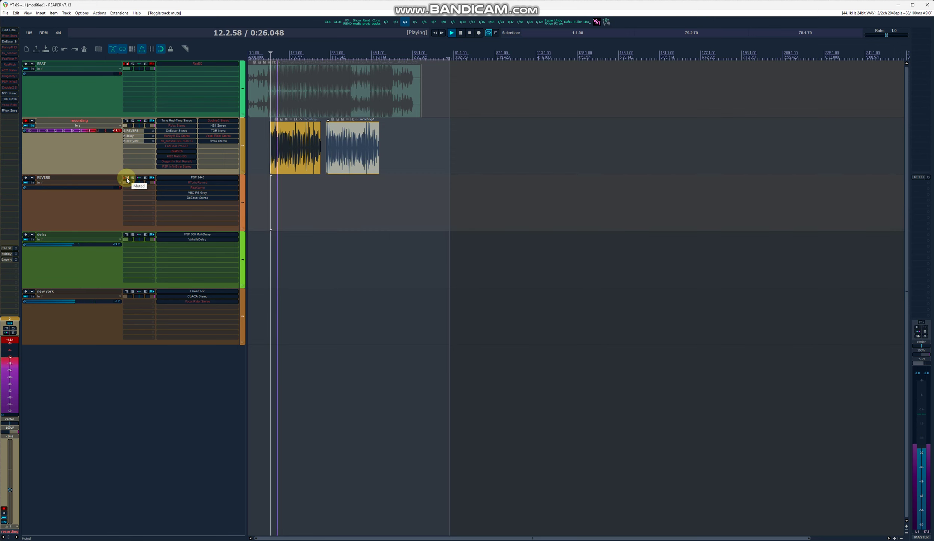
{"action": "left_click", "coordinate": [152, 121]}
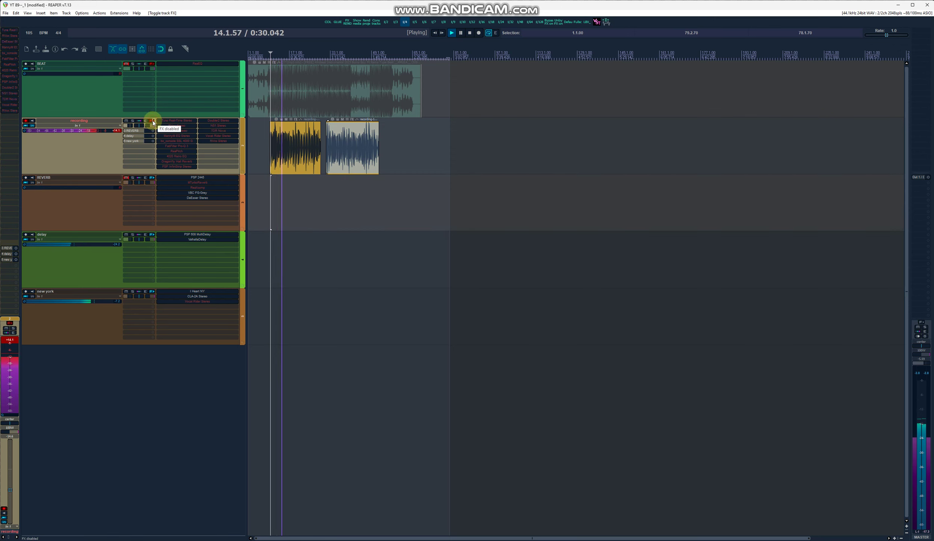
{"action": "left_click", "coordinate": [153, 122]}
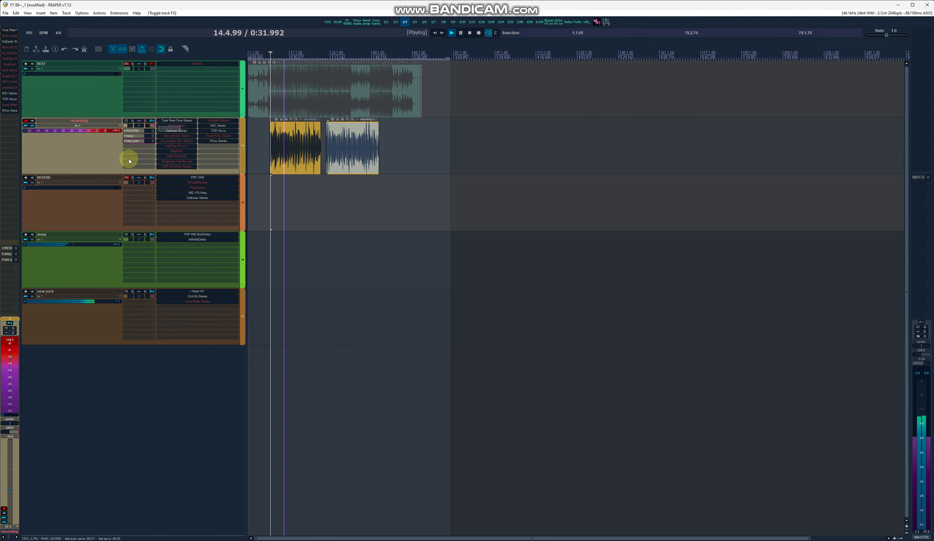
{"action": "left_click", "coordinate": [126, 178]}
{"action": "key", "text": "space"}
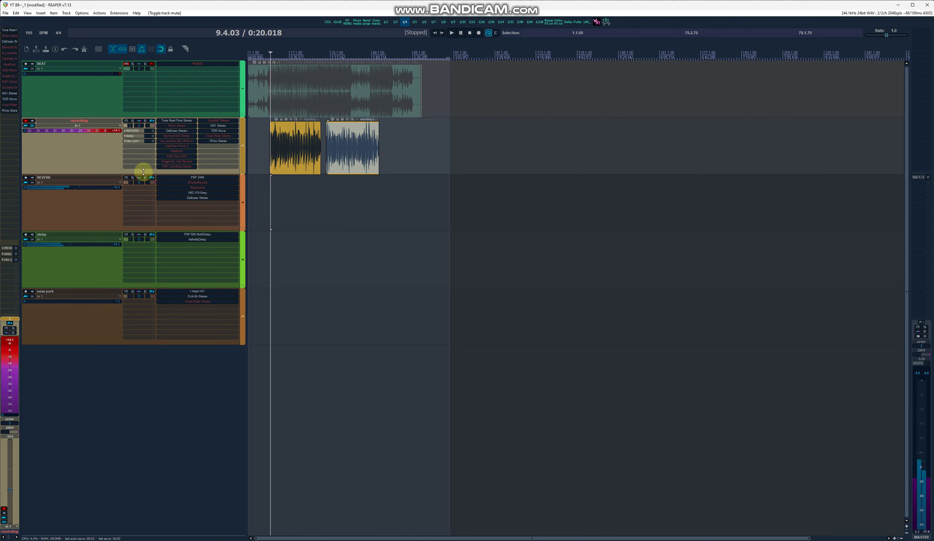
Open the recording track's FX chain and view Waves Tune, then DeEsser Stereo.
{"action": "left_click", "coordinate": [152, 121]}
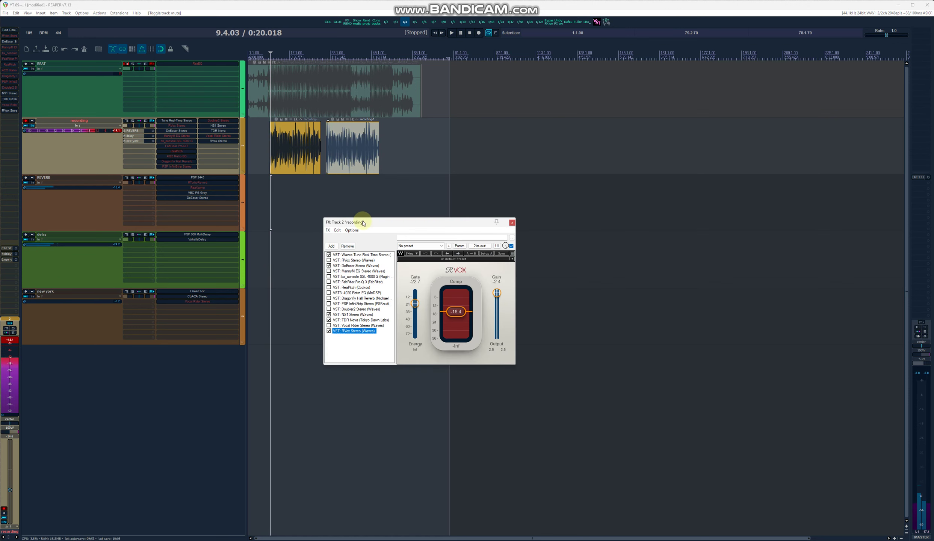
{"action": "left_click_drag", "start_coordinate": [357, 221], "coordinate": [113, 281]}
{"action": "left_click", "coordinate": [106, 314]}
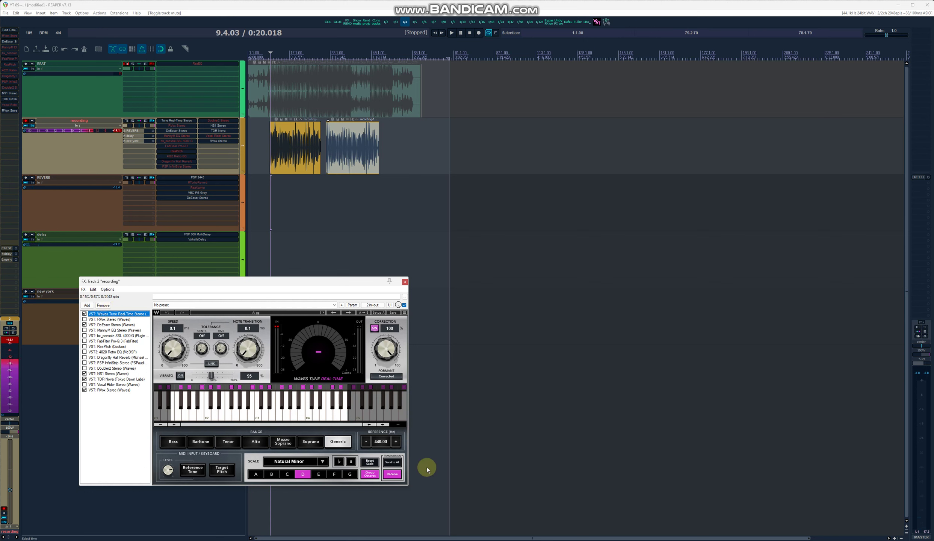
{"action": "left_click", "coordinate": [115, 324]}
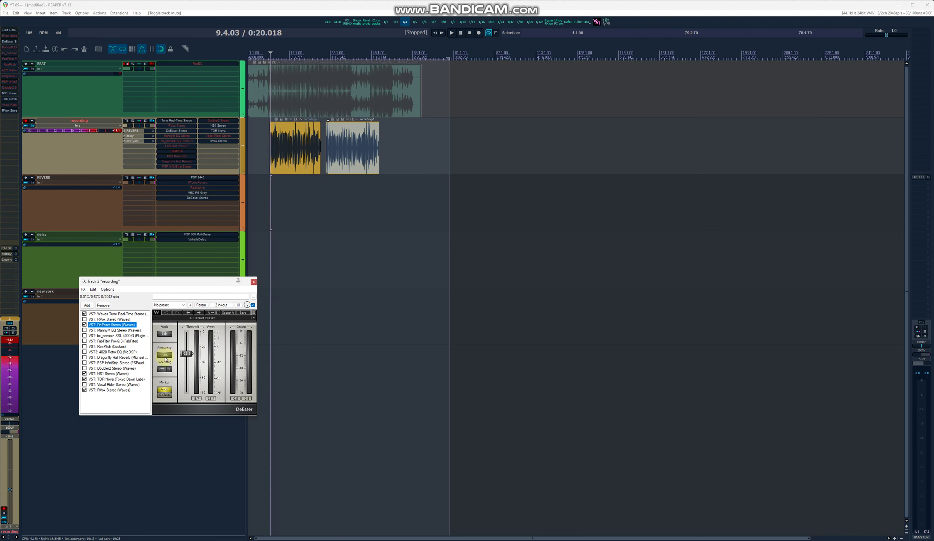
Inspect the NS1 Stereo suppression amount, then display TDR Nova's EQ curve.
{"action": "key", "text": "Down"}
{"action": "key", "text": "Down"}
{"action": "key", "text": "Down"}
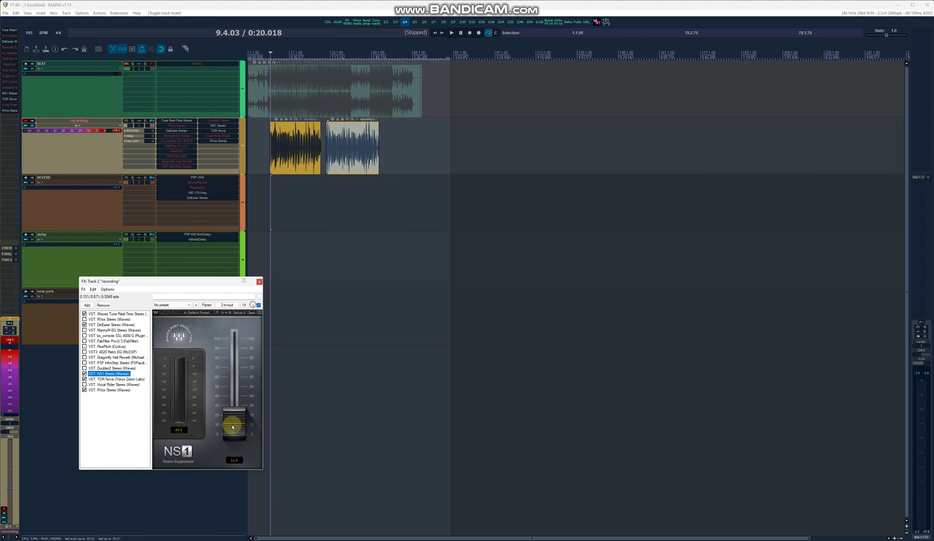
{"action": "left_click", "coordinate": [233, 427]}
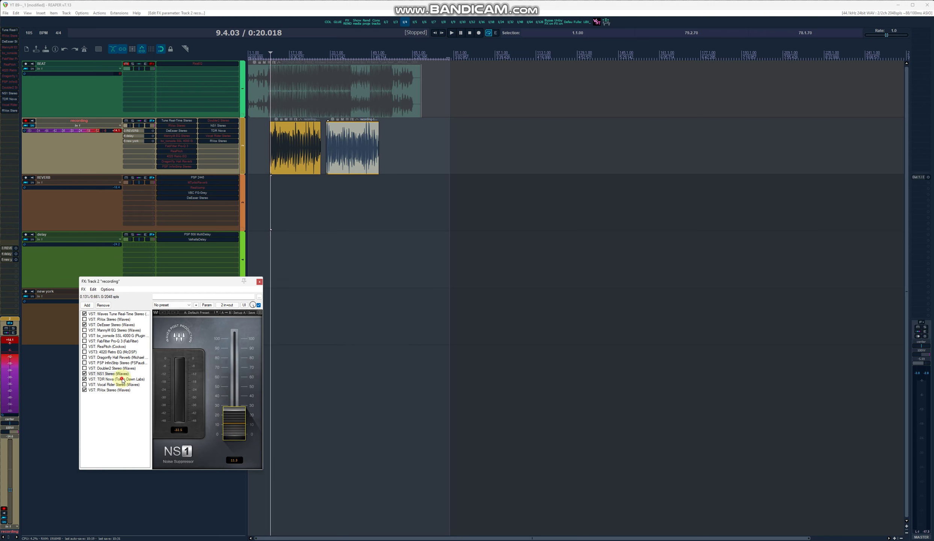
{"action": "left_click", "coordinate": [122, 380]}
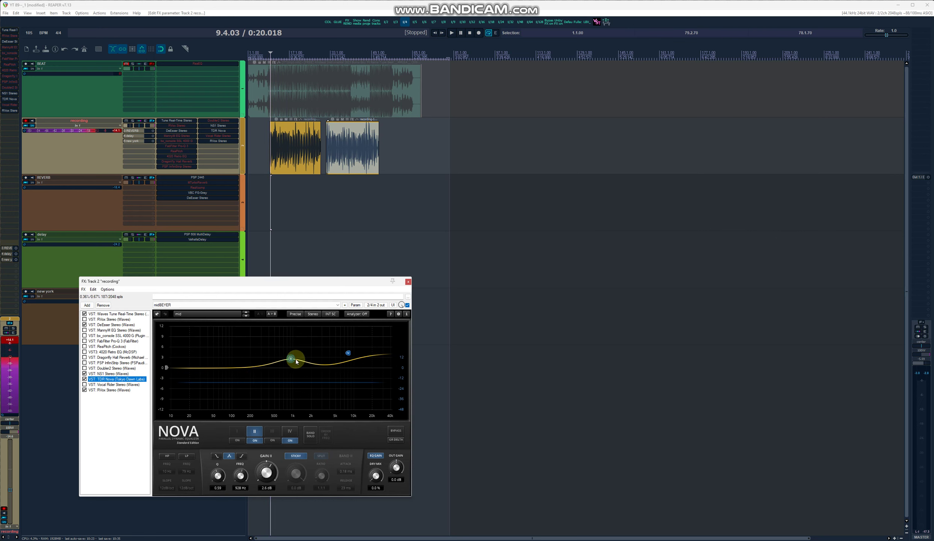
Inspect TDR Nova's 8 kHz and 928 Hz EQ bands, then display the Waves RVox compressor settings.
{"action": "left_click", "coordinate": [348, 352]}
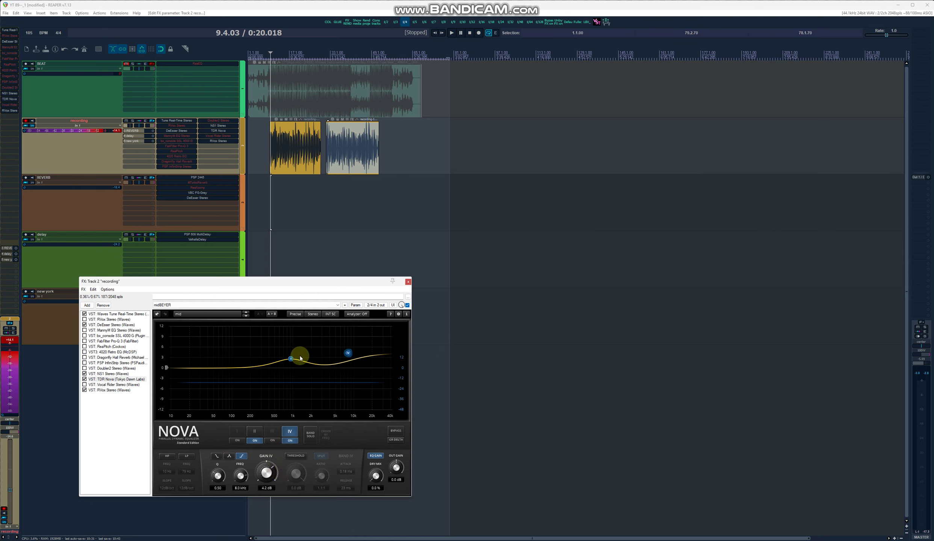
{"action": "left_click", "coordinate": [290, 359]}
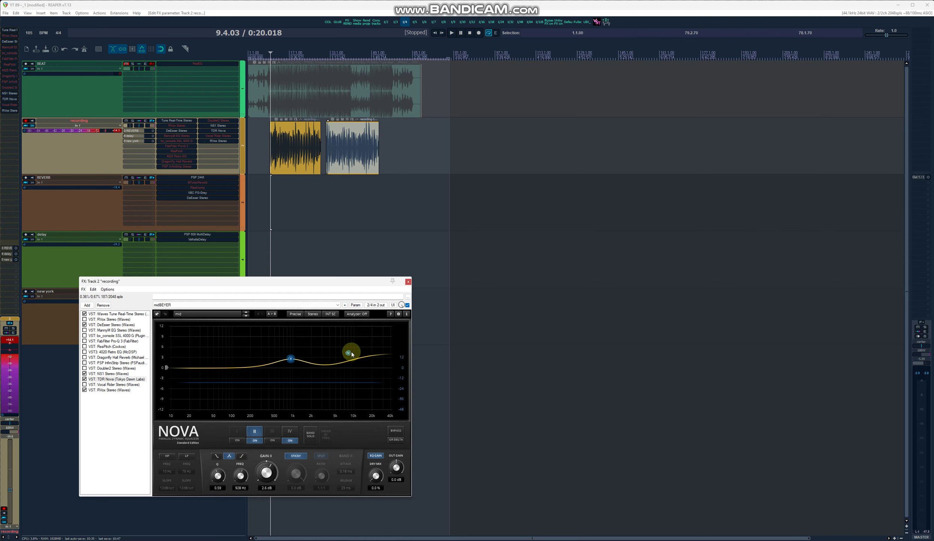
{"action": "left_click", "coordinate": [348, 352]}
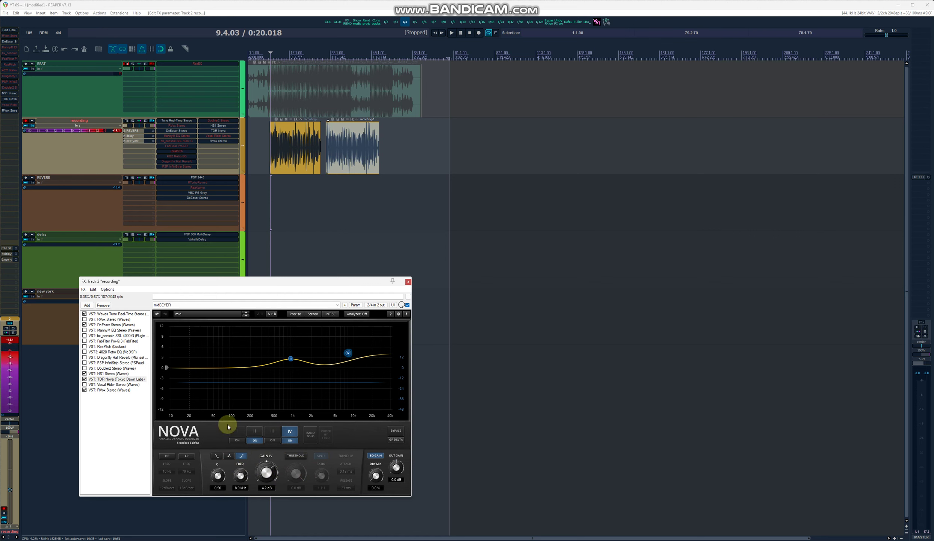
{"action": "left_click", "coordinate": [126, 390]}
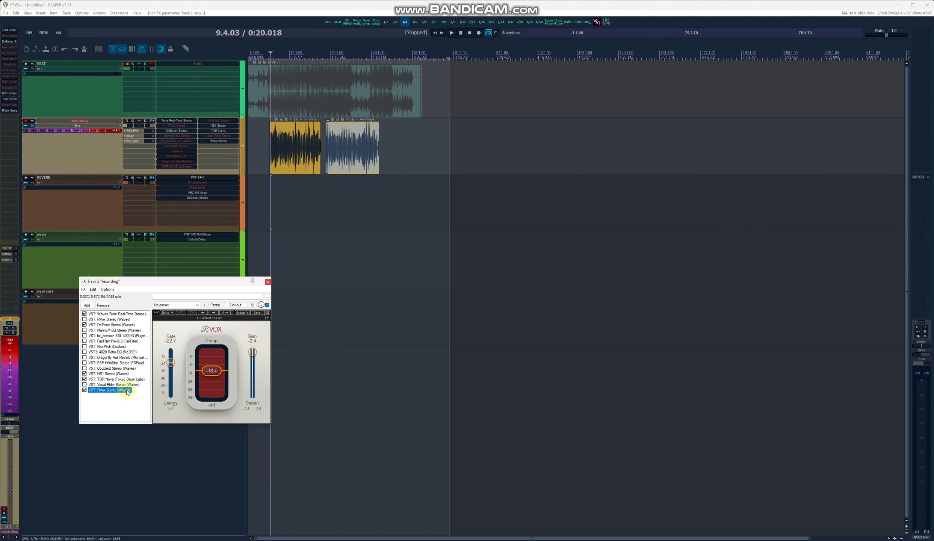
Inspect the RVox Gate setting and close the vocal track's main FX chain window.
{"action": "left_click", "coordinate": [171, 363]}
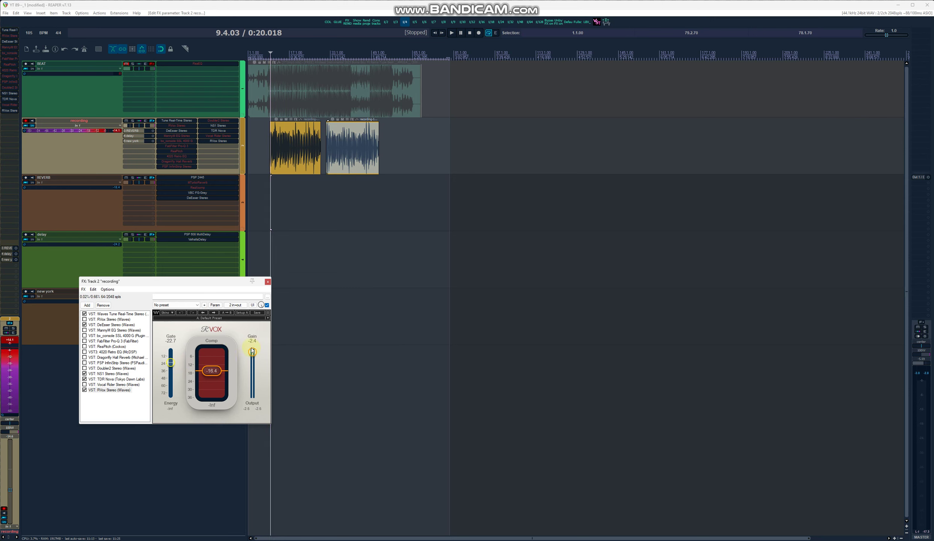
{"action": "left_click", "coordinate": [267, 283]}
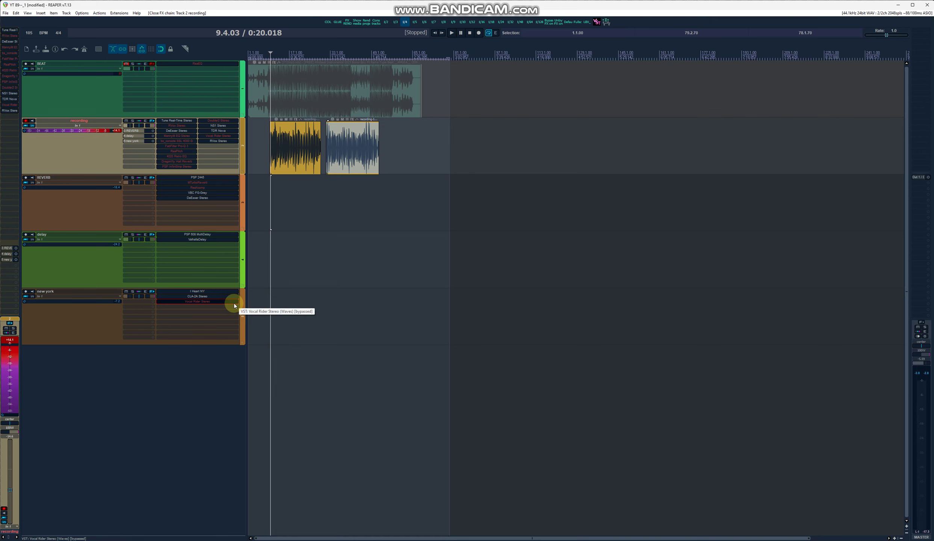
Unmute the BEAT track and play the beat together with the processed vocal.
{"action": "left_click", "coordinate": [125, 63]}
{"action": "key", "text": "space"}
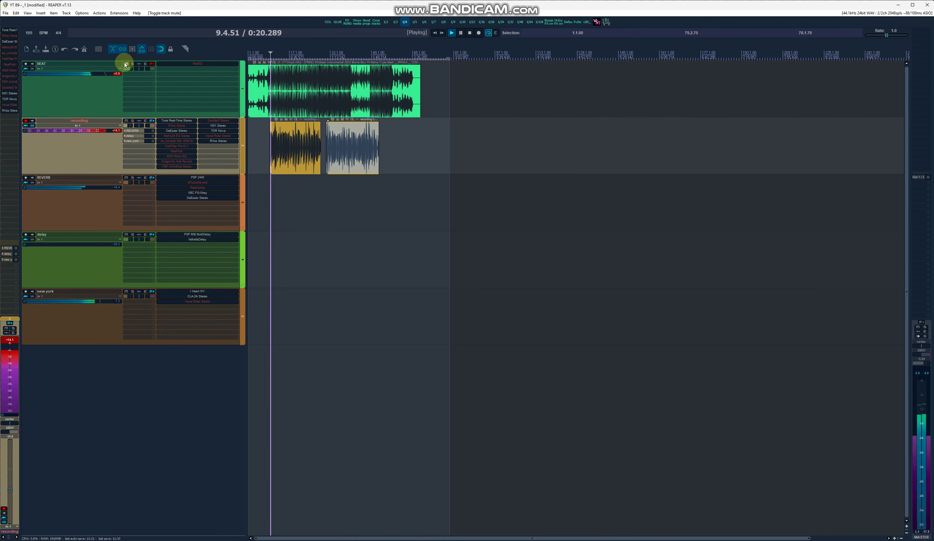